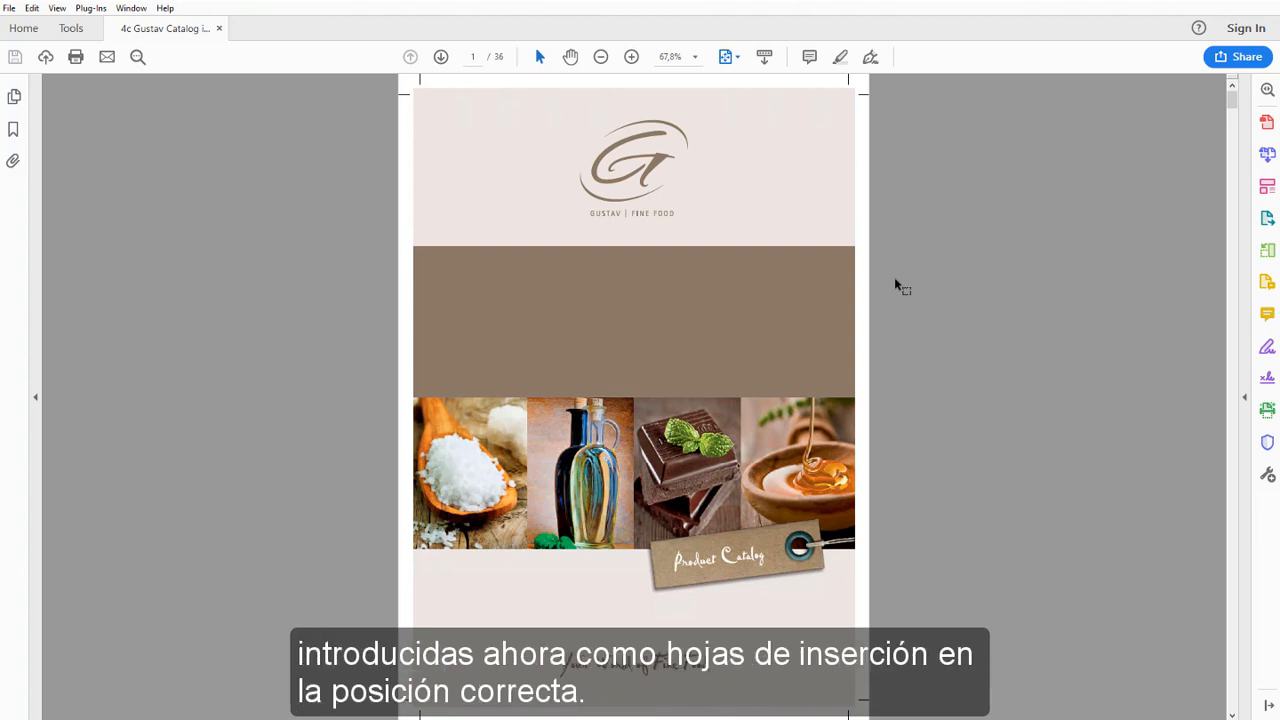
- Look through the opening pages of the Gustav catalog PDF
{"action": "scroll", "coordinate": [894, 277], "scroll_direction": "down", "scroll_amount": 1}
{"action": "scroll", "coordinate": [894, 277], "scroll_direction": "down", "scroll_amount": 1}
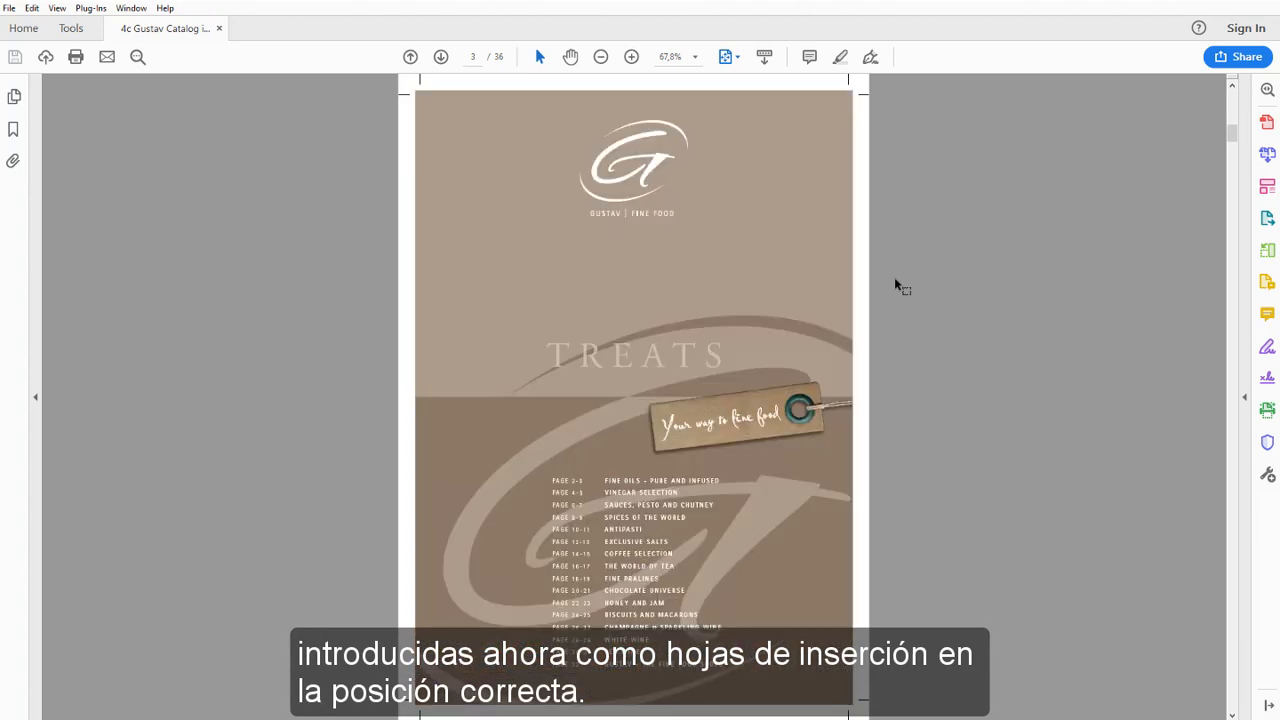
{"action": "scroll", "coordinate": [894, 277], "scroll_direction": "down", "scroll_amount": 1}
{"action": "scroll", "coordinate": [894, 277], "scroll_direction": "down", "scroll_amount": 1}
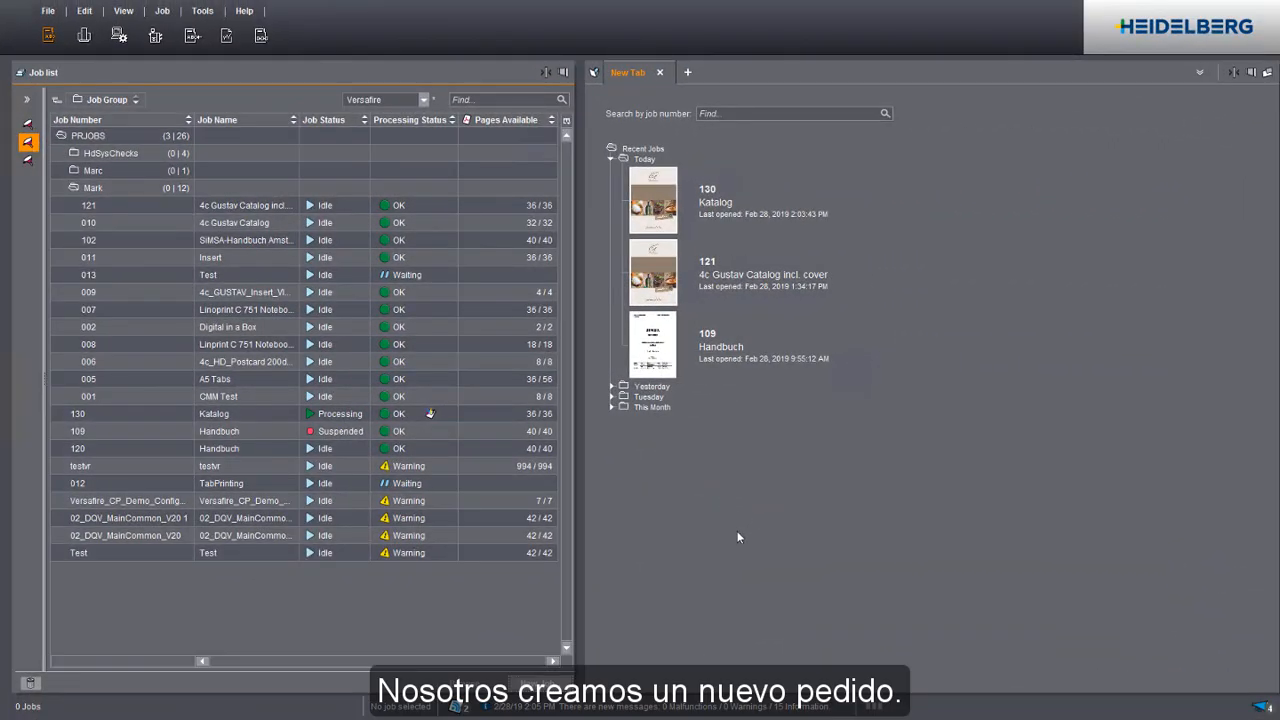
- Create a new job numbered 118 and named Catalog, and load 4c Gustav Catalog incl. cover.pdf into its documents
{"action": "left_click", "coordinate": [557, 684]}
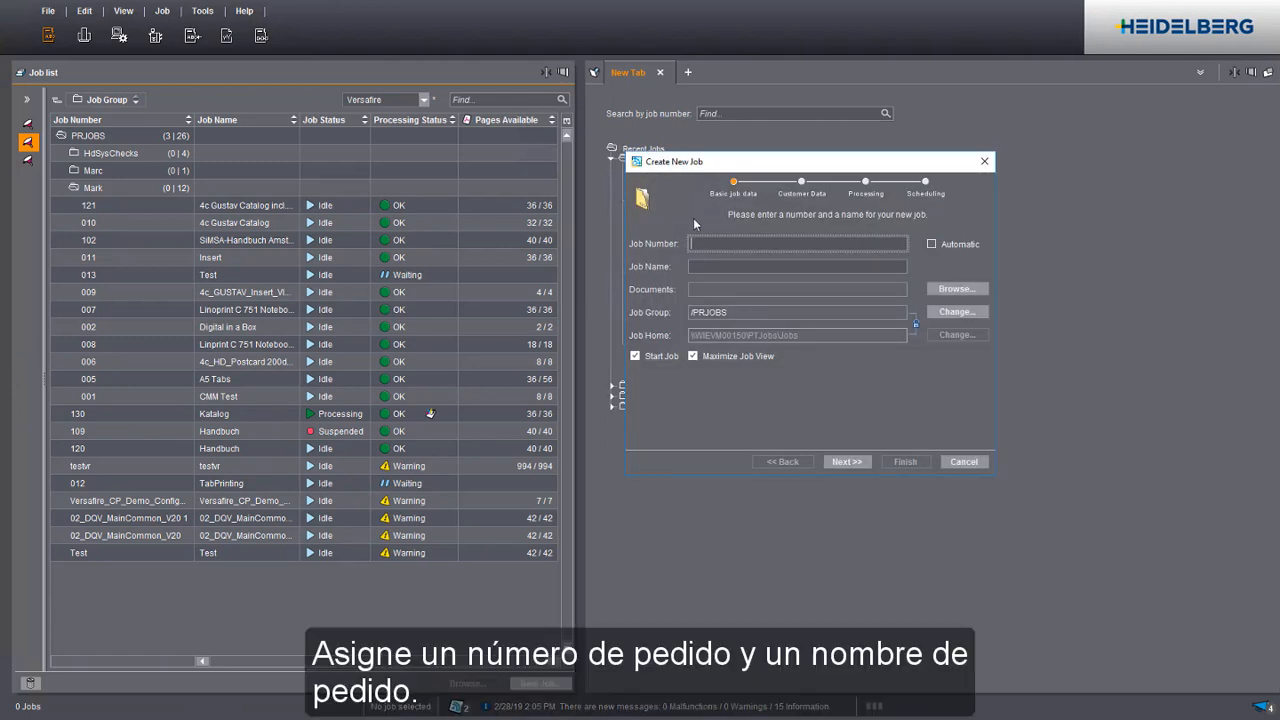
{"action": "left_click", "coordinate": [693, 243]}
{"action": "type", "text": "118"}
{"action": "key", "text": "Tab"}
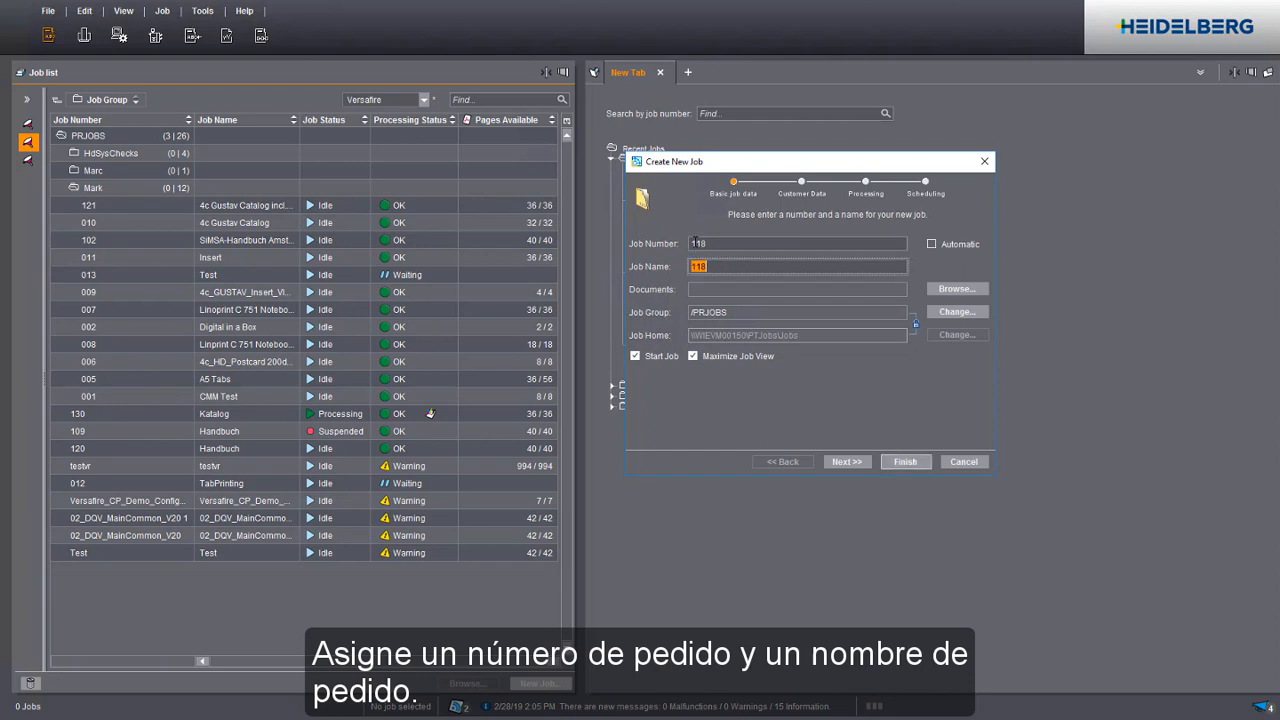
{"action": "type", "text": "Catalog"}
{"action": "left_click", "coordinate": [903, 463]}
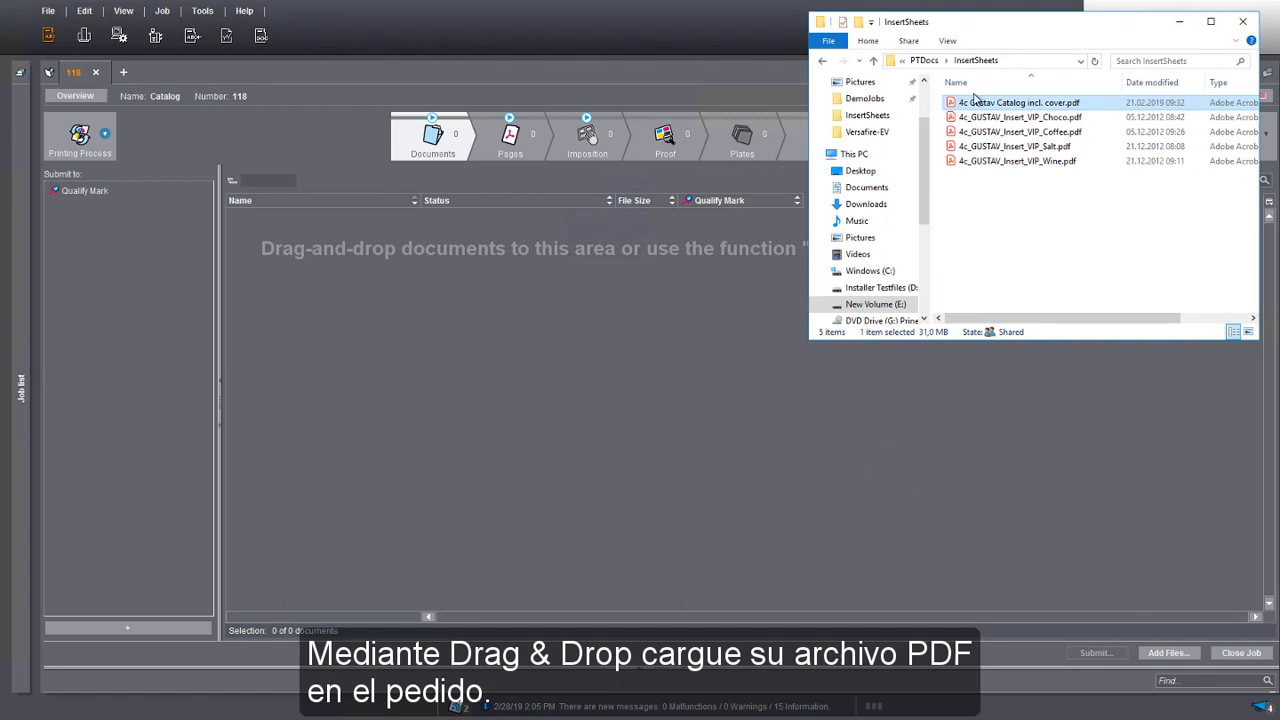
{"action": "left_click_drag", "start_coordinate": [953, 104], "coordinate": [493, 402]}
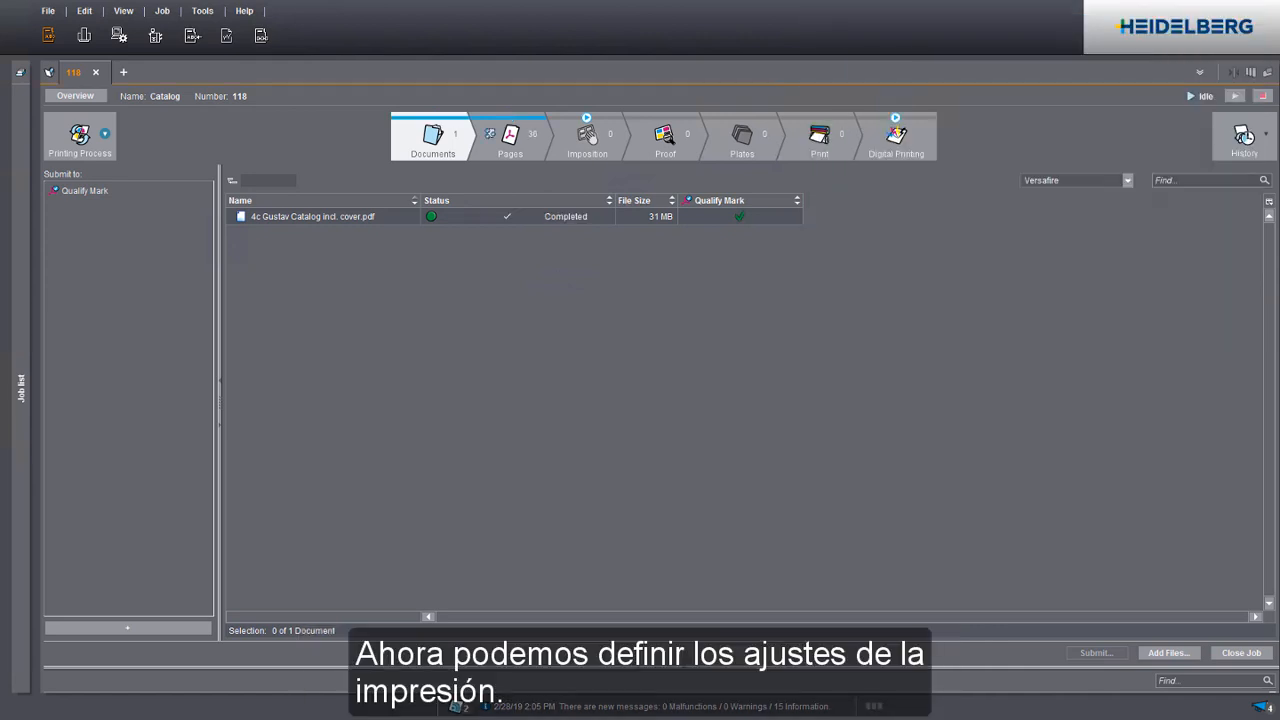
- For digital printing, set the content paper to [3] CC SRA3 135gsm and enable a cover with the front on [4] CC SRA3 350gsm
{"action": "left_click", "coordinate": [898, 140]}
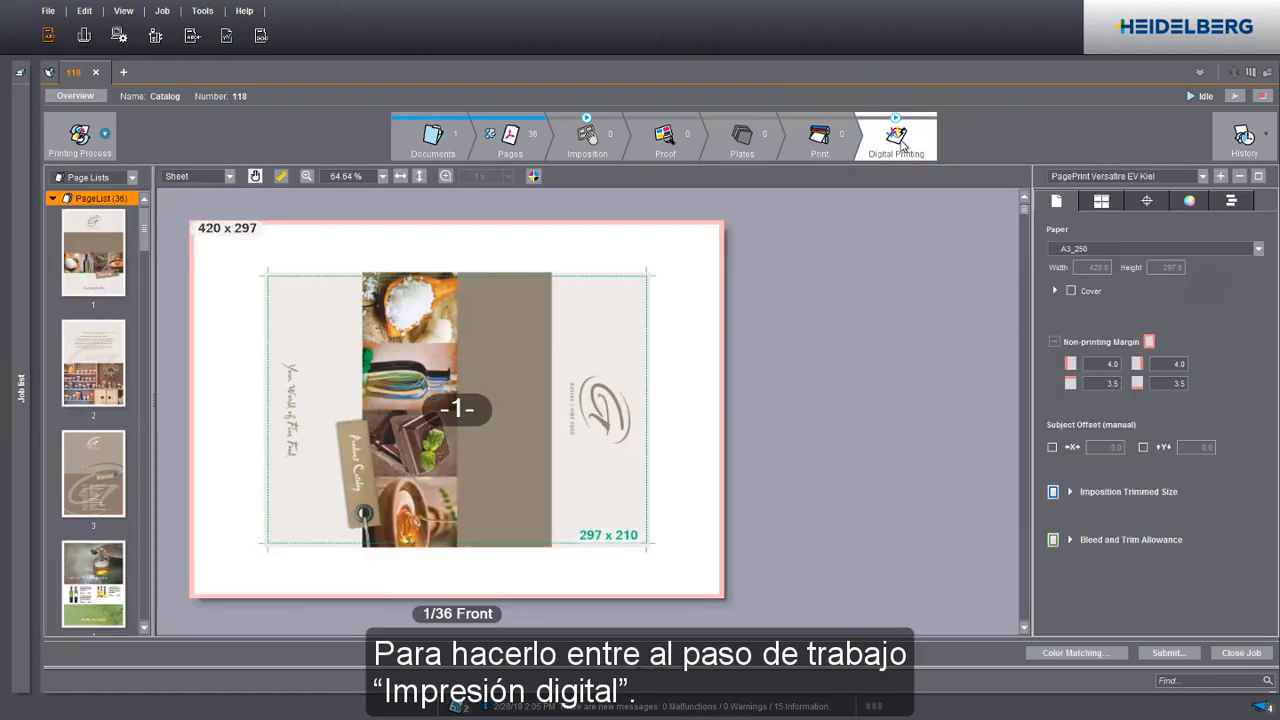
{"action": "left_click", "coordinate": [1258, 248]}
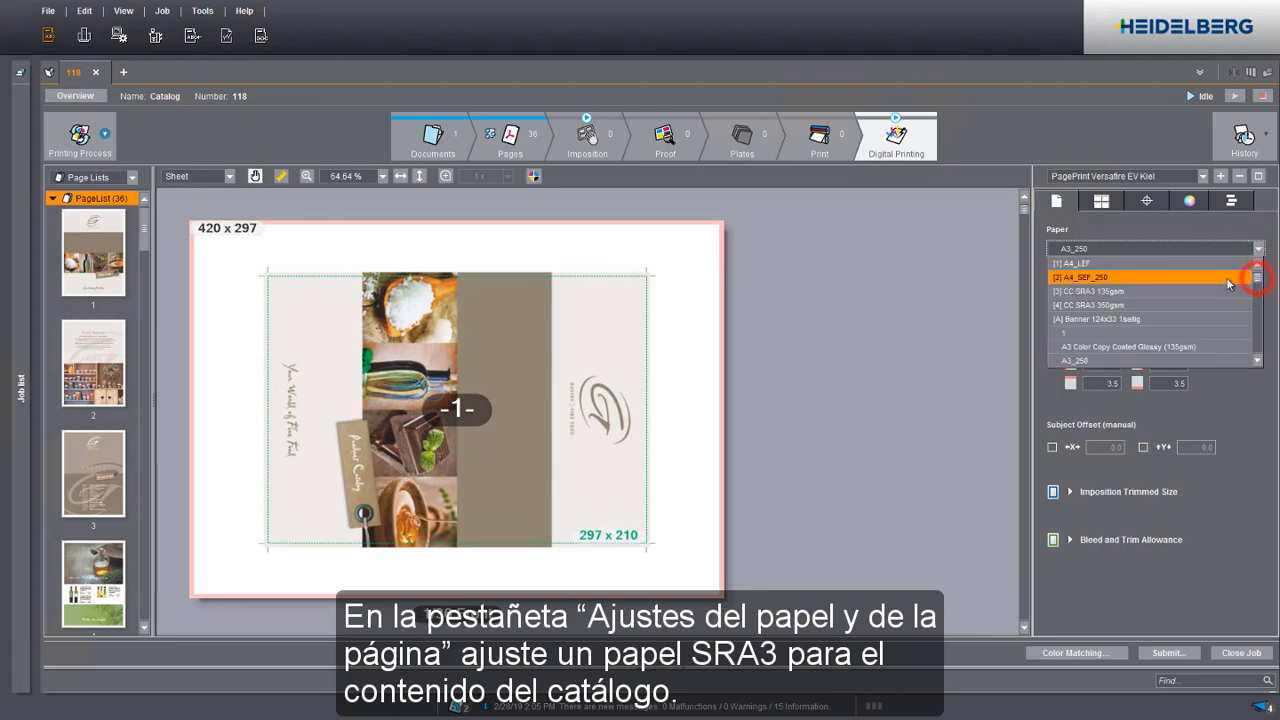
{"action": "left_click", "coordinate": [1102, 291]}
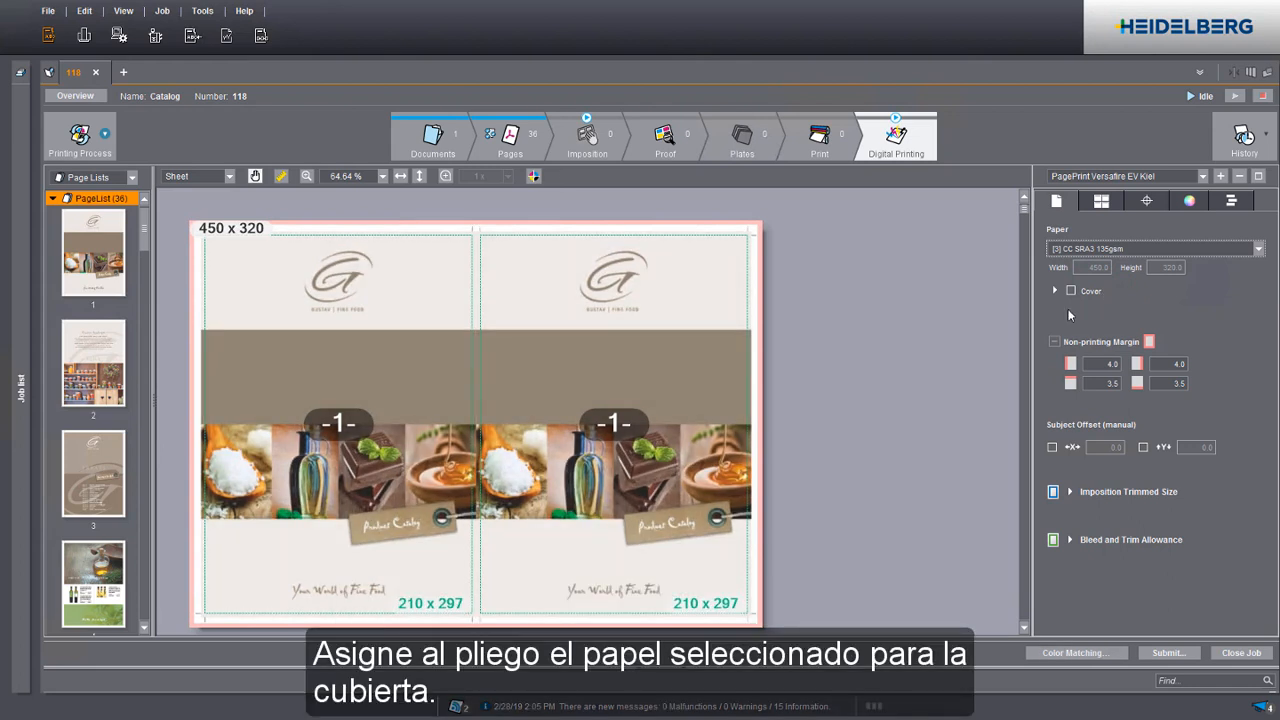
{"action": "left_click", "coordinate": [1070, 291]}
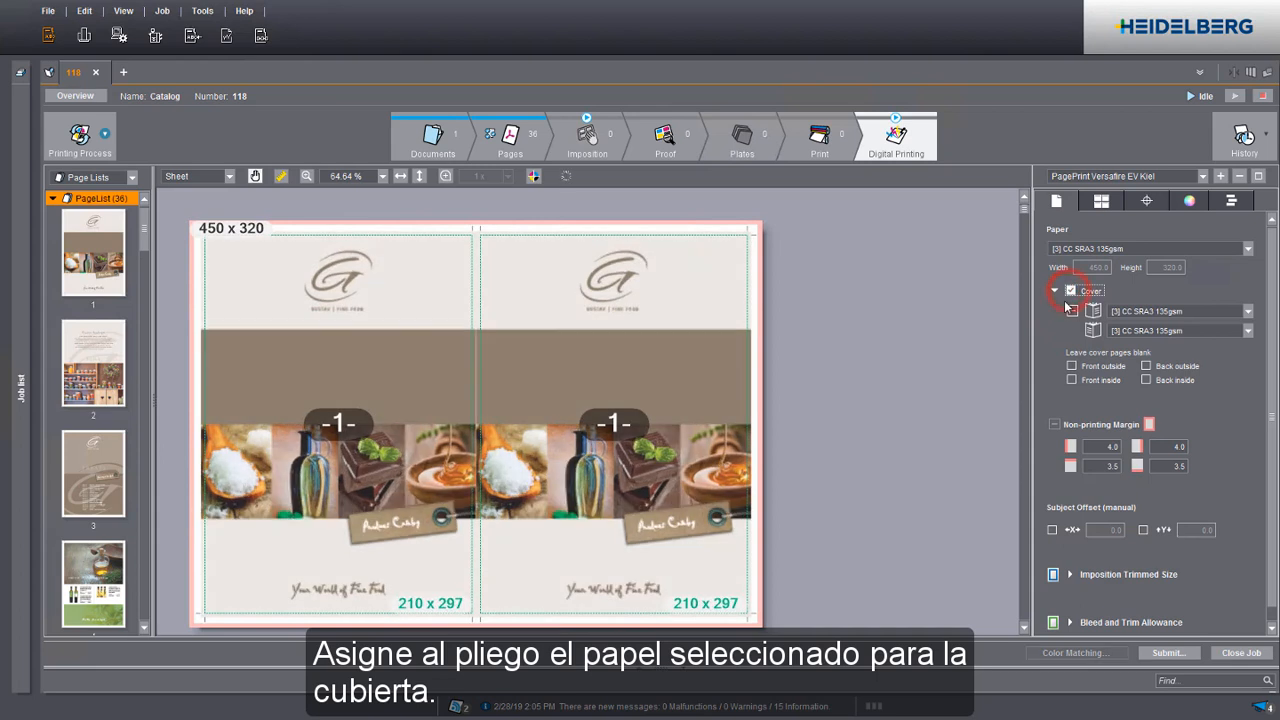
{"action": "left_click", "coordinate": [1247, 311]}
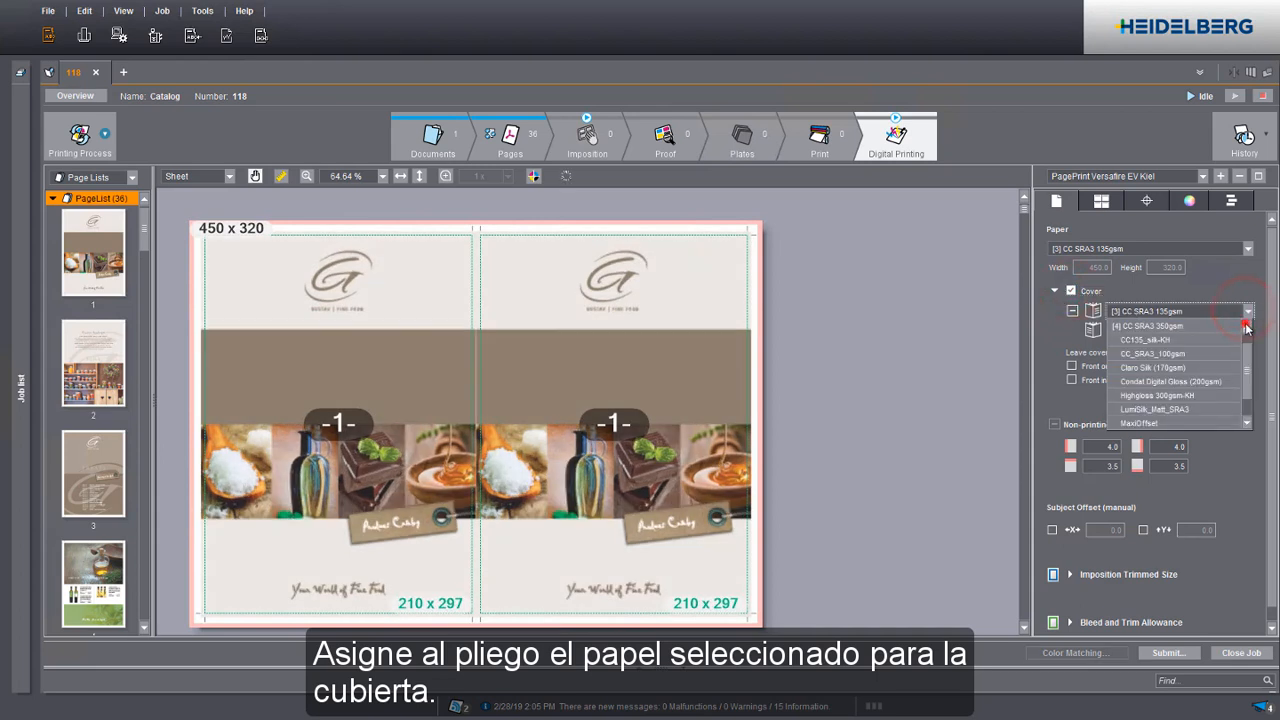
{"action": "left_click", "coordinate": [1220, 327]}
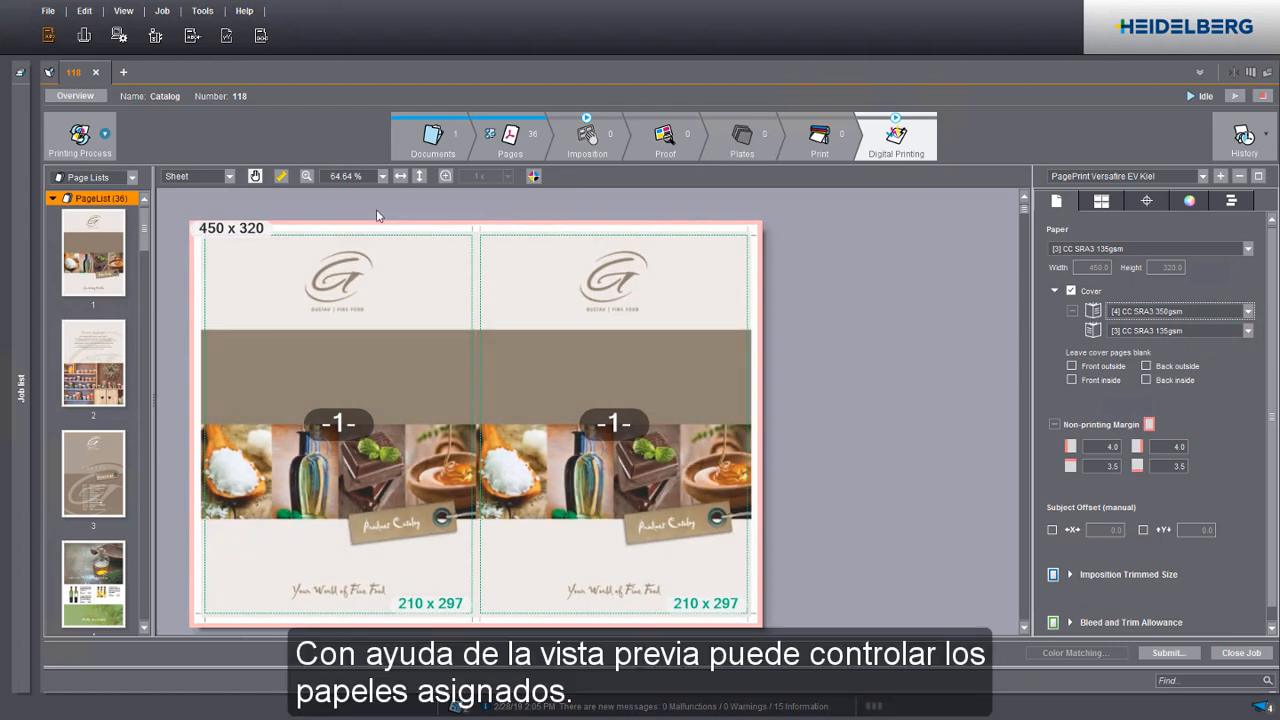
- Show the sheet preview at 50 % and check the papers assigned to the first two sheets
{"action": "left_click", "coordinate": [383, 176]}
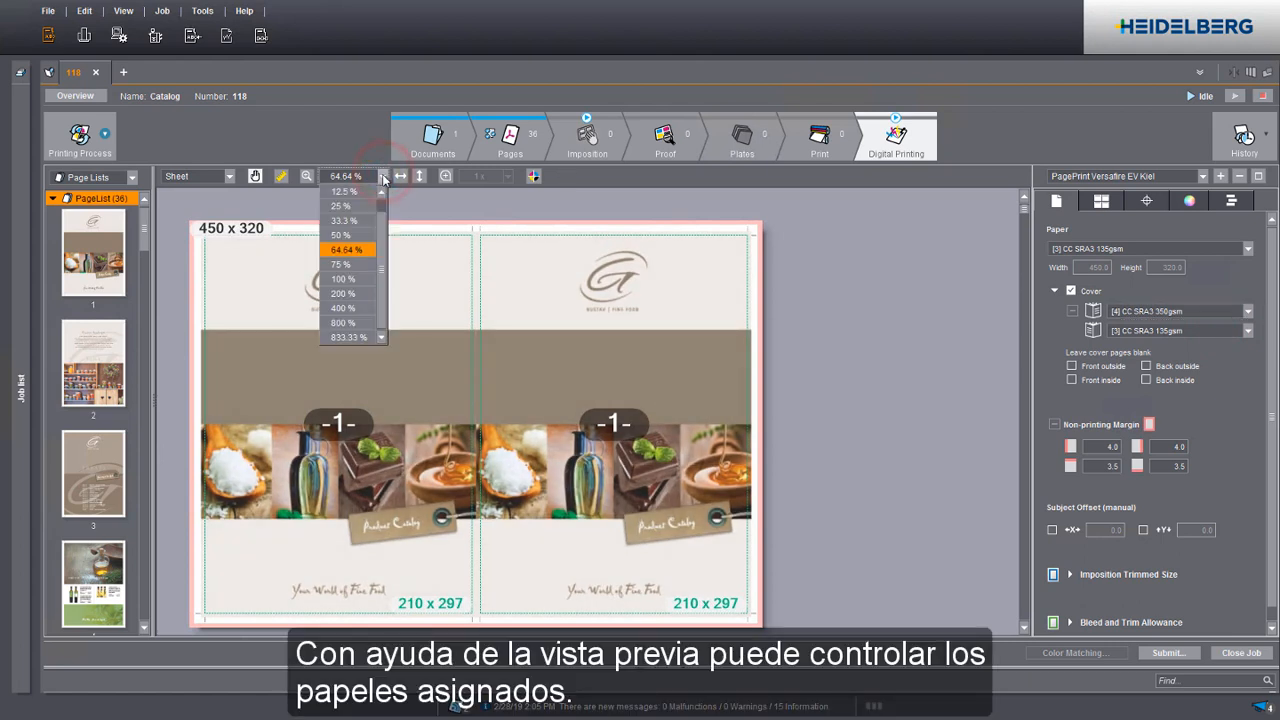
{"action": "left_click", "coordinate": [352, 233]}
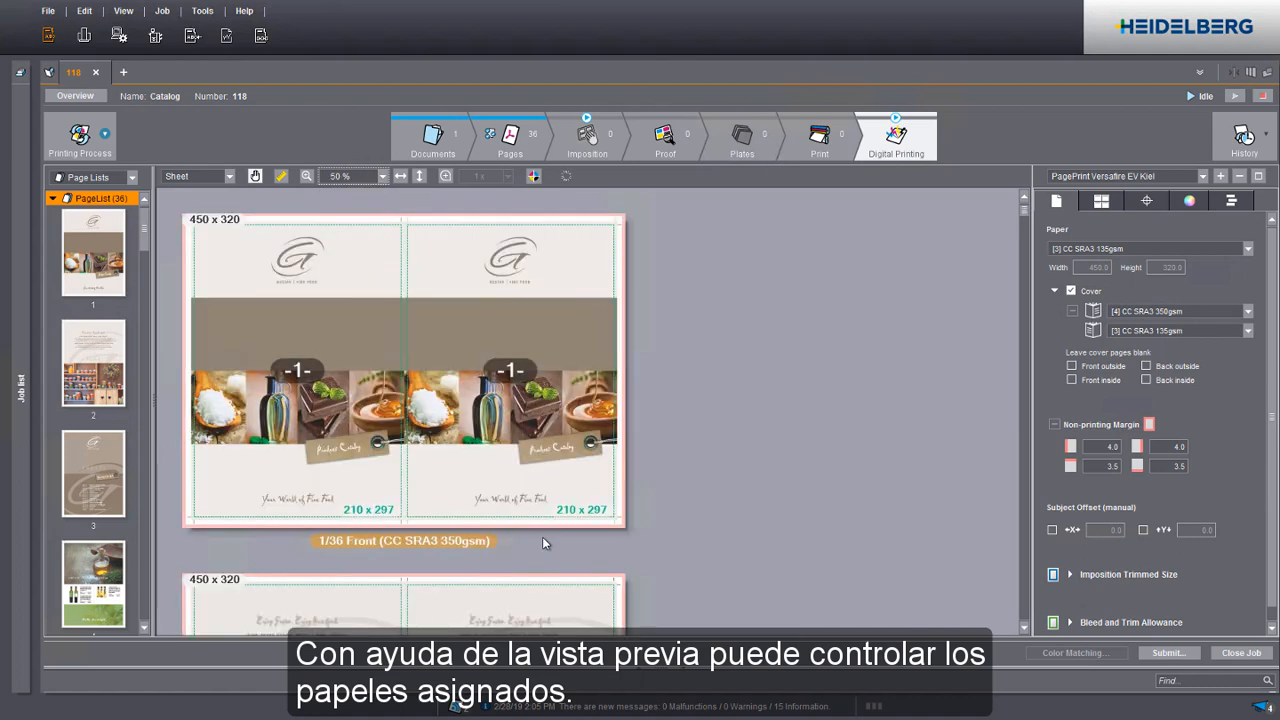
{"action": "left_click_drag", "start_coordinate": [543, 546], "coordinate": [554, 253]}
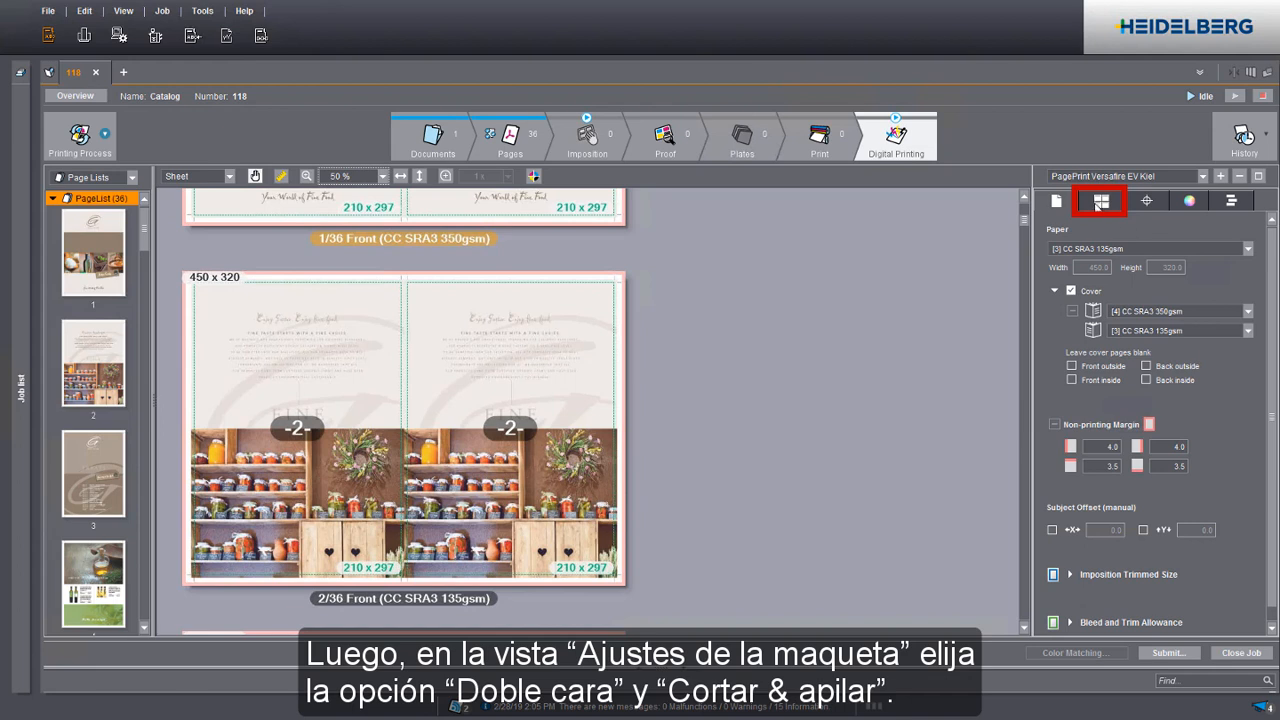
- Set the layout to double-sided with Cut & Stack, and fit the sheet preview to the window width
{"action": "left_click", "coordinate": [1098, 201]}
{"action": "left_click", "coordinate": [1112, 248]}
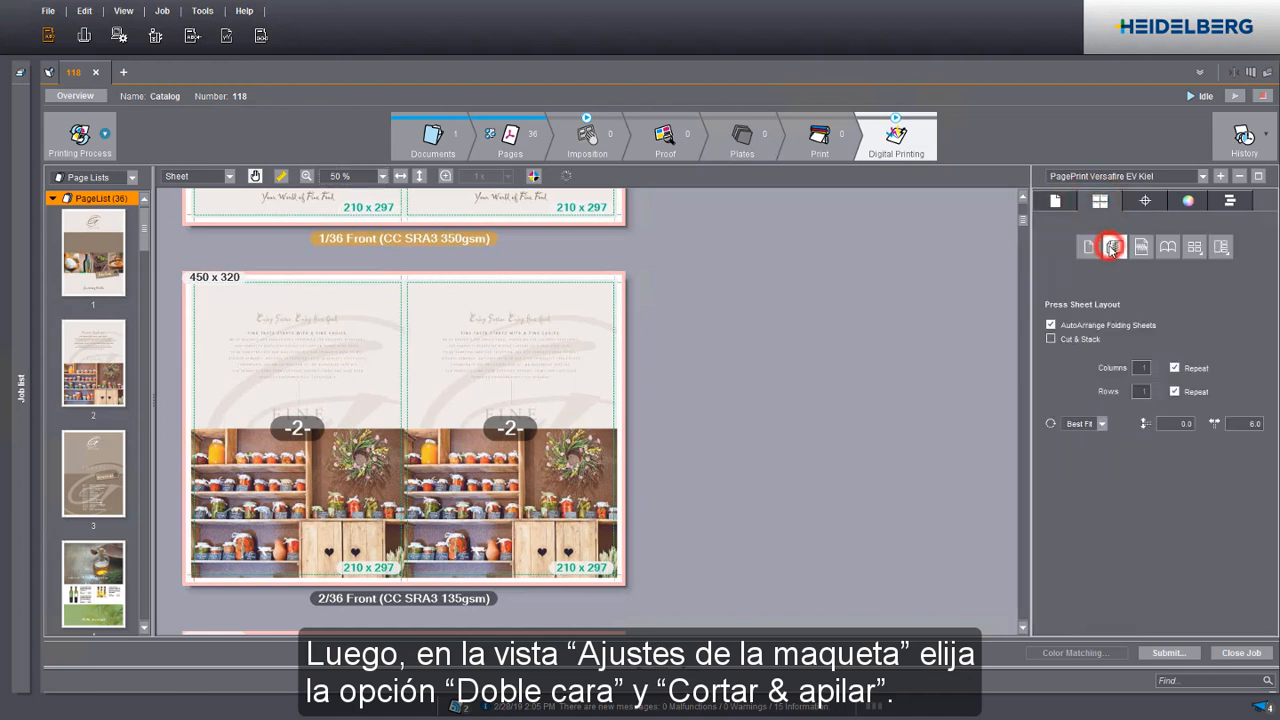
{"action": "left_click", "coordinate": [1052, 339]}
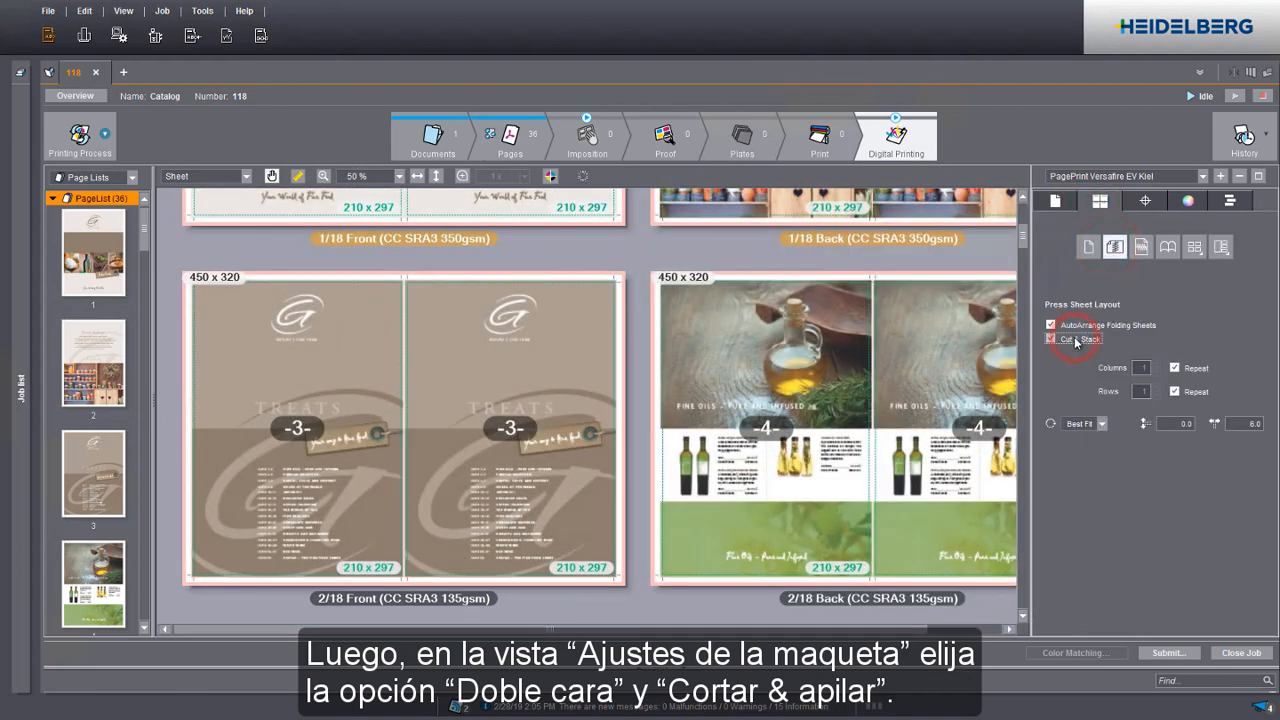
{"action": "left_click", "coordinate": [418, 177]}
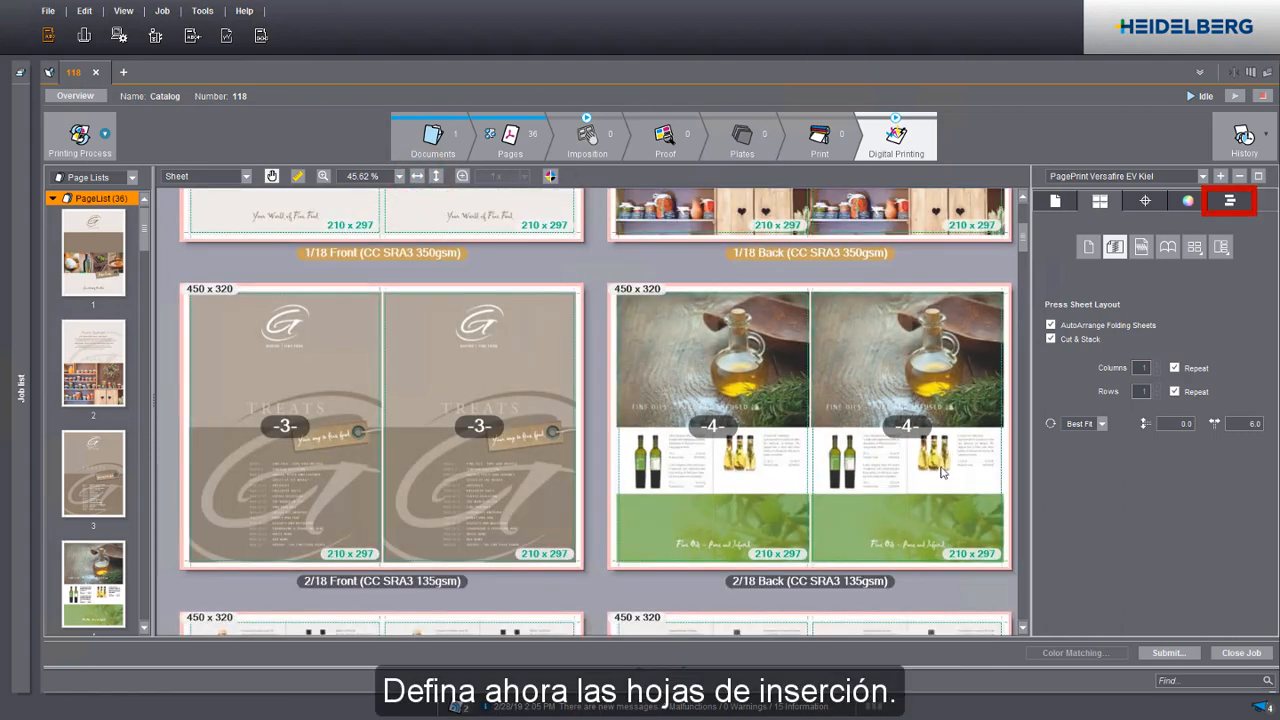
- Enable insert sheets and define the first insert as 2 sheets from the Interposer upper tray, positioned after sheet 3
{"action": "left_click", "coordinate": [1230, 201]}
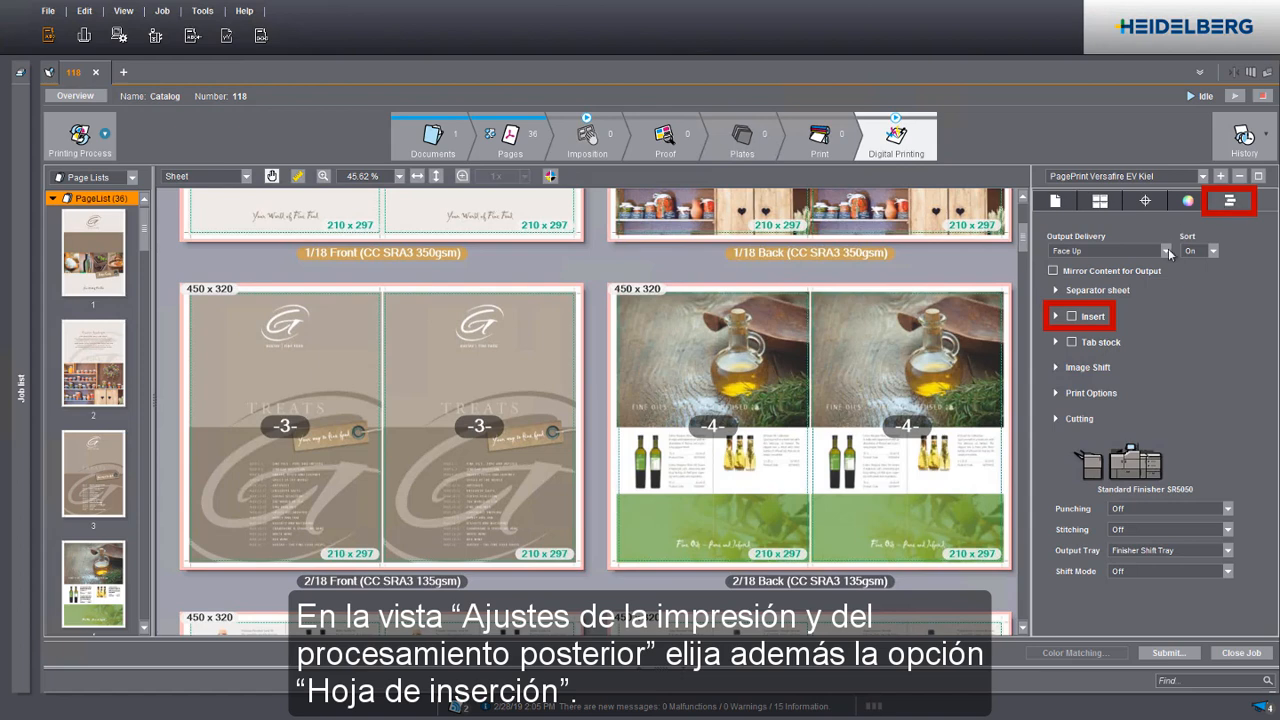
{"action": "left_click", "coordinate": [1071, 316]}
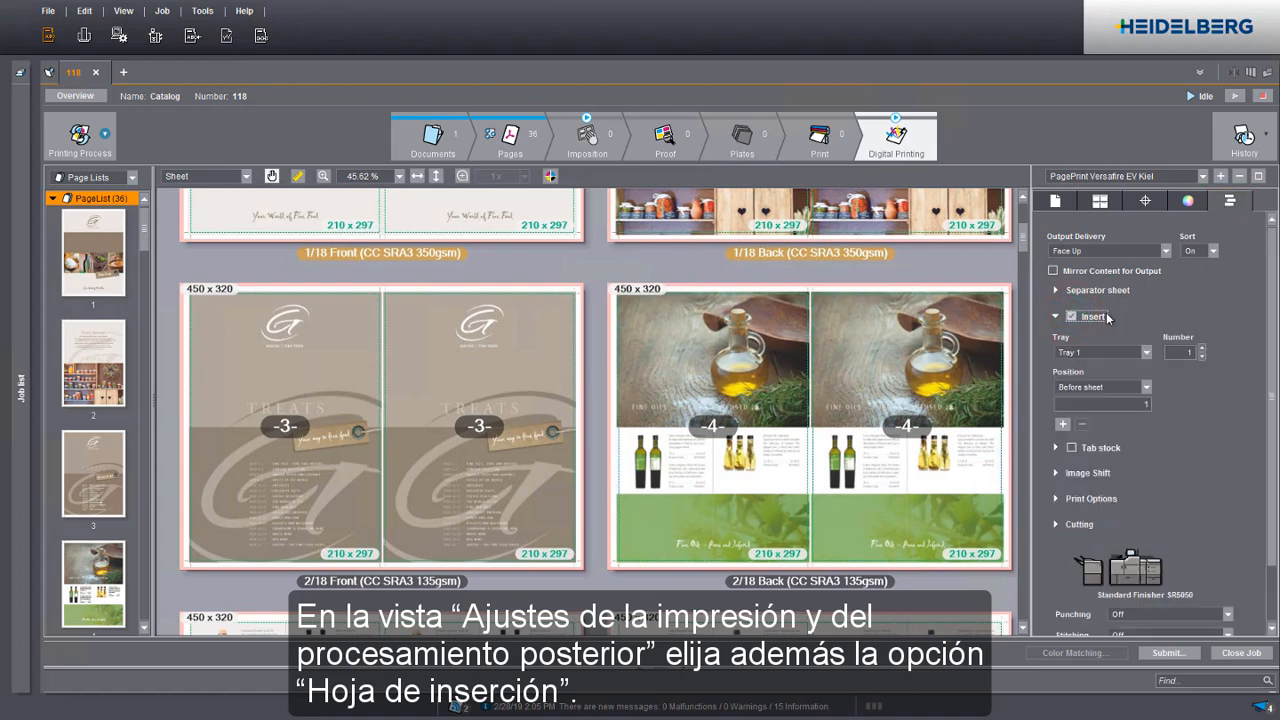
{"action": "left_click", "coordinate": [1146, 353]}
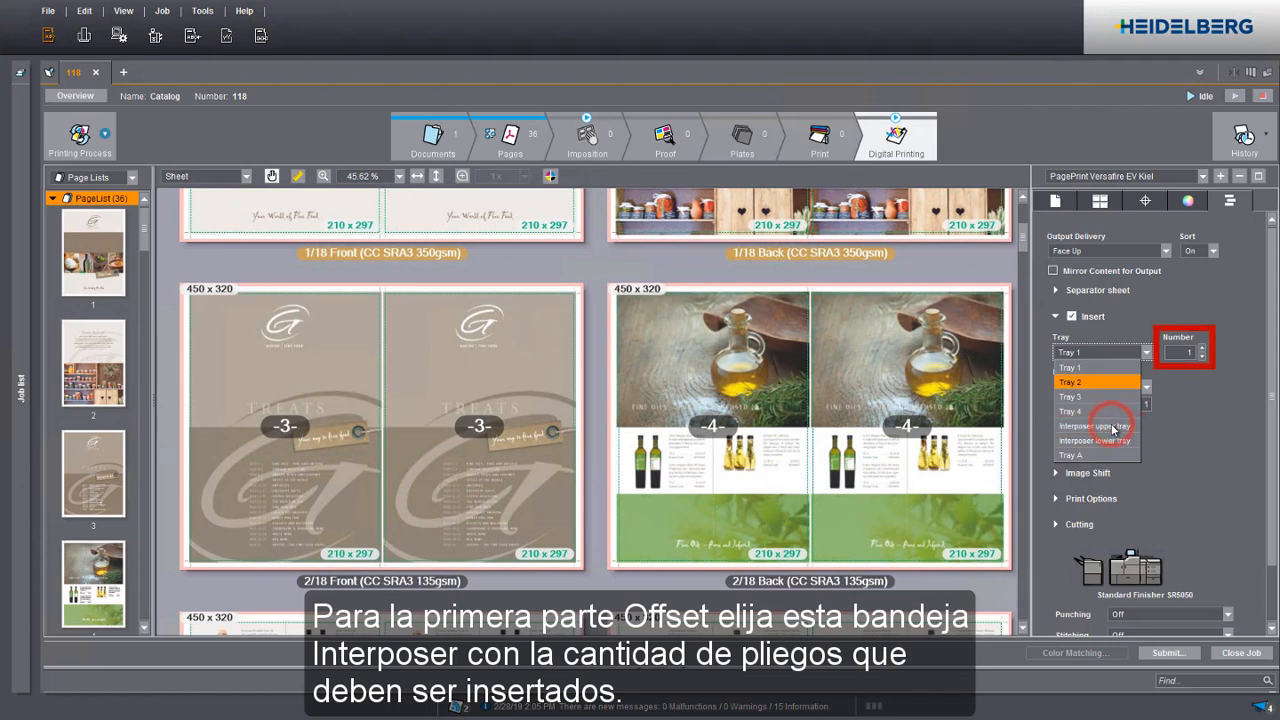
{"action": "left_click", "coordinate": [1113, 427]}
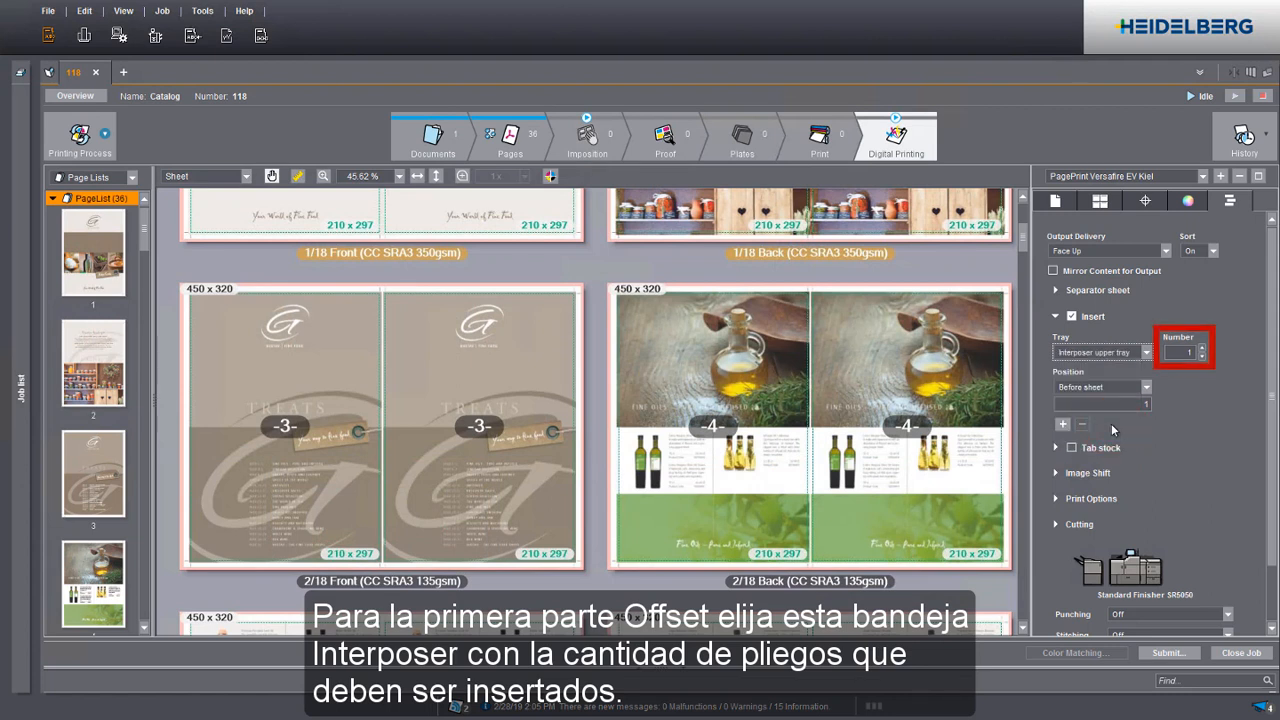
{"action": "left_click", "coordinate": [1203, 348]}
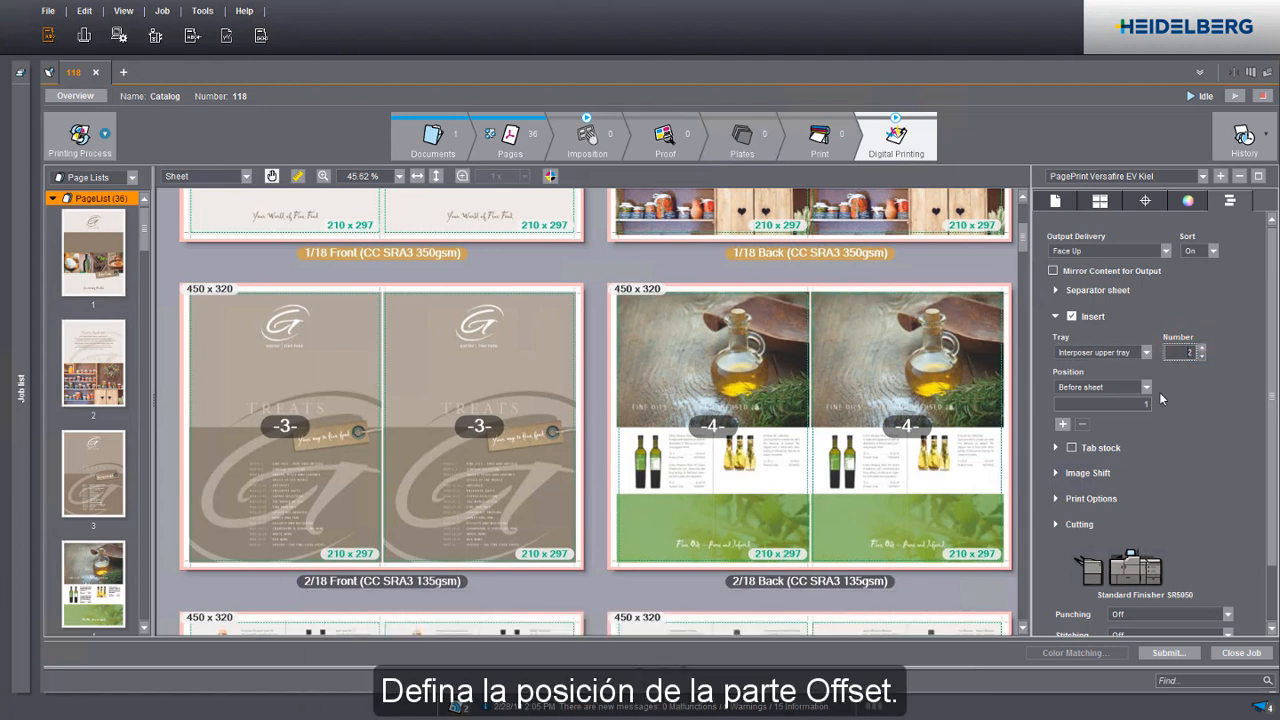
{"action": "left_click", "coordinate": [1146, 387]}
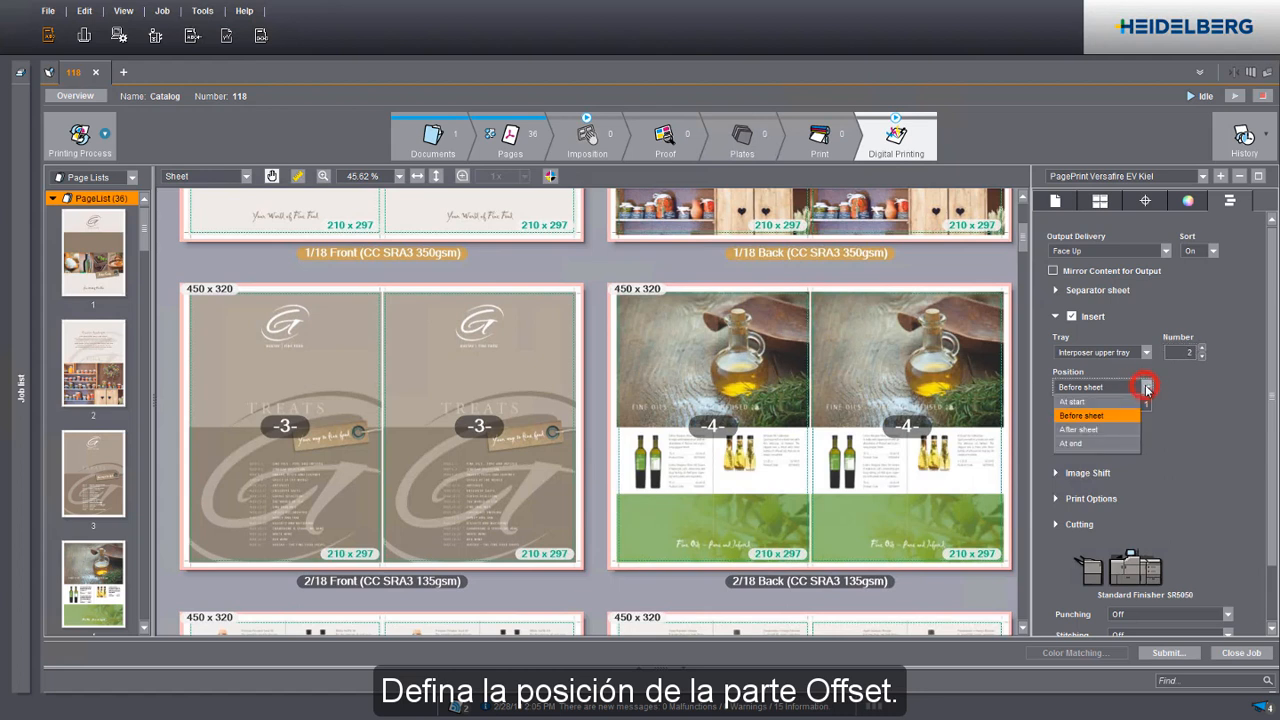
{"action": "left_click", "coordinate": [1096, 429]}
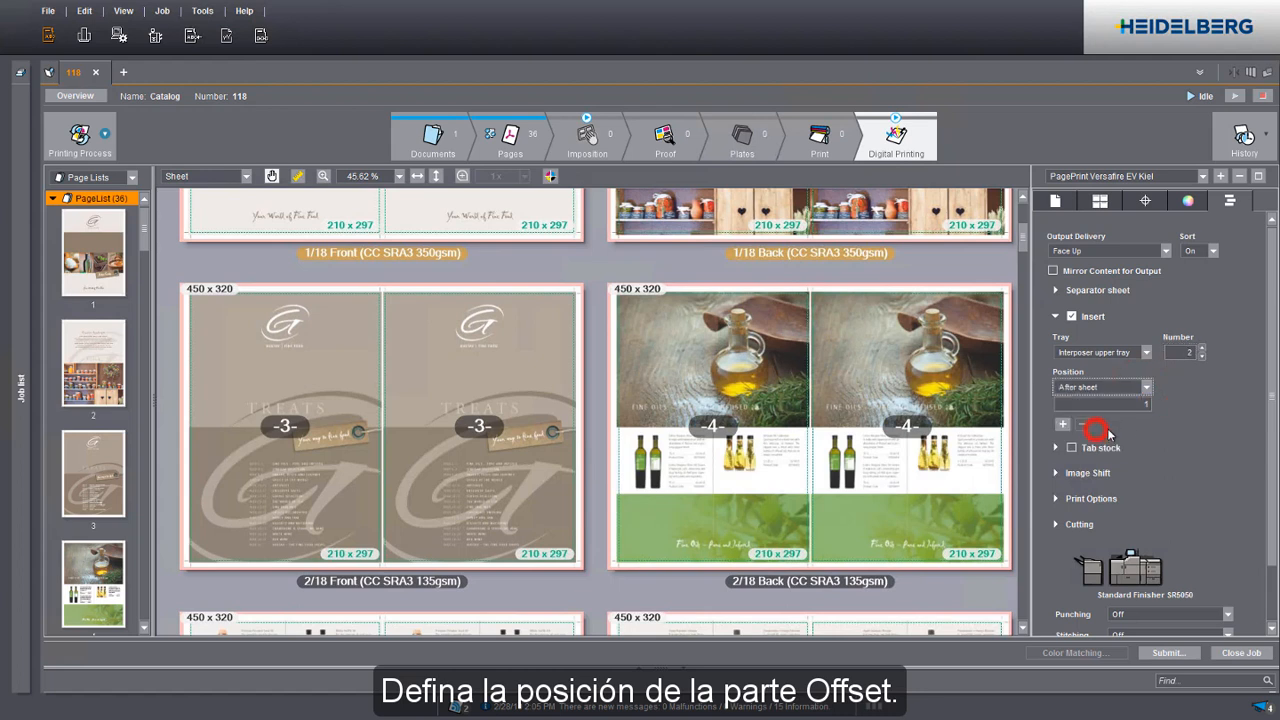
{"action": "left_click", "coordinate": [1146, 403]}
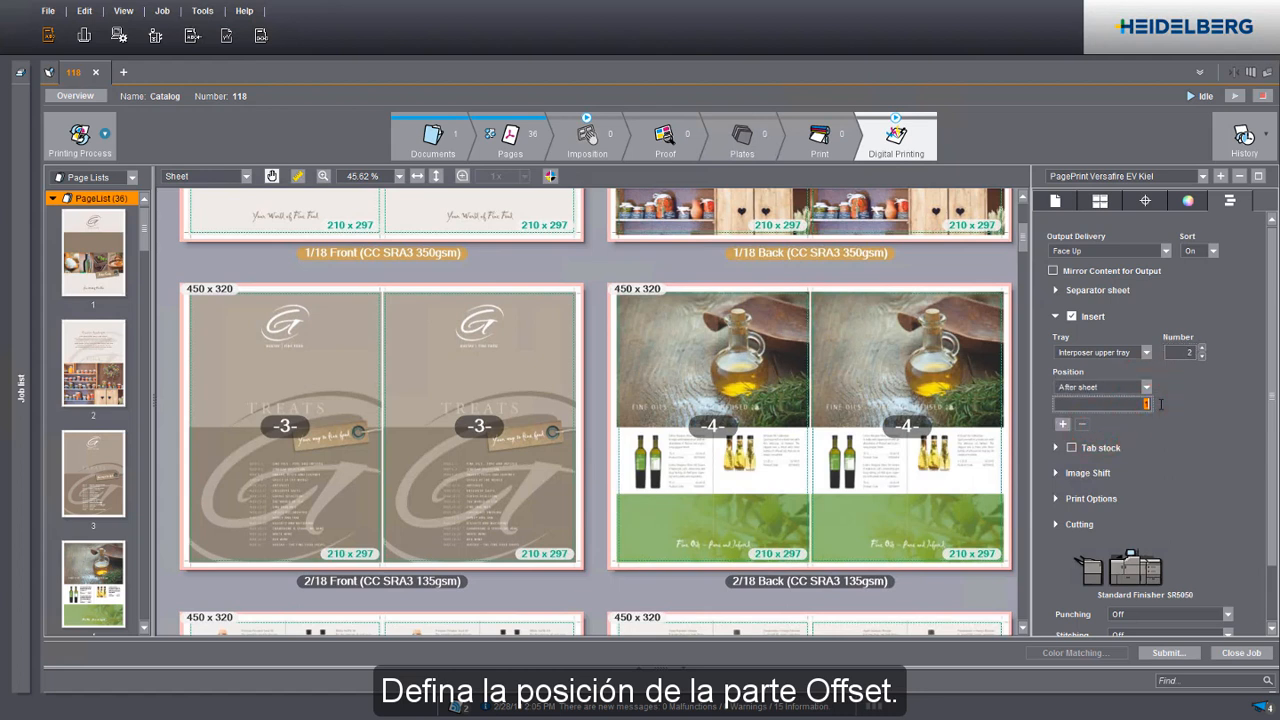
{"action": "type", "text": "3"}
{"action": "key", "text": "Tab"}
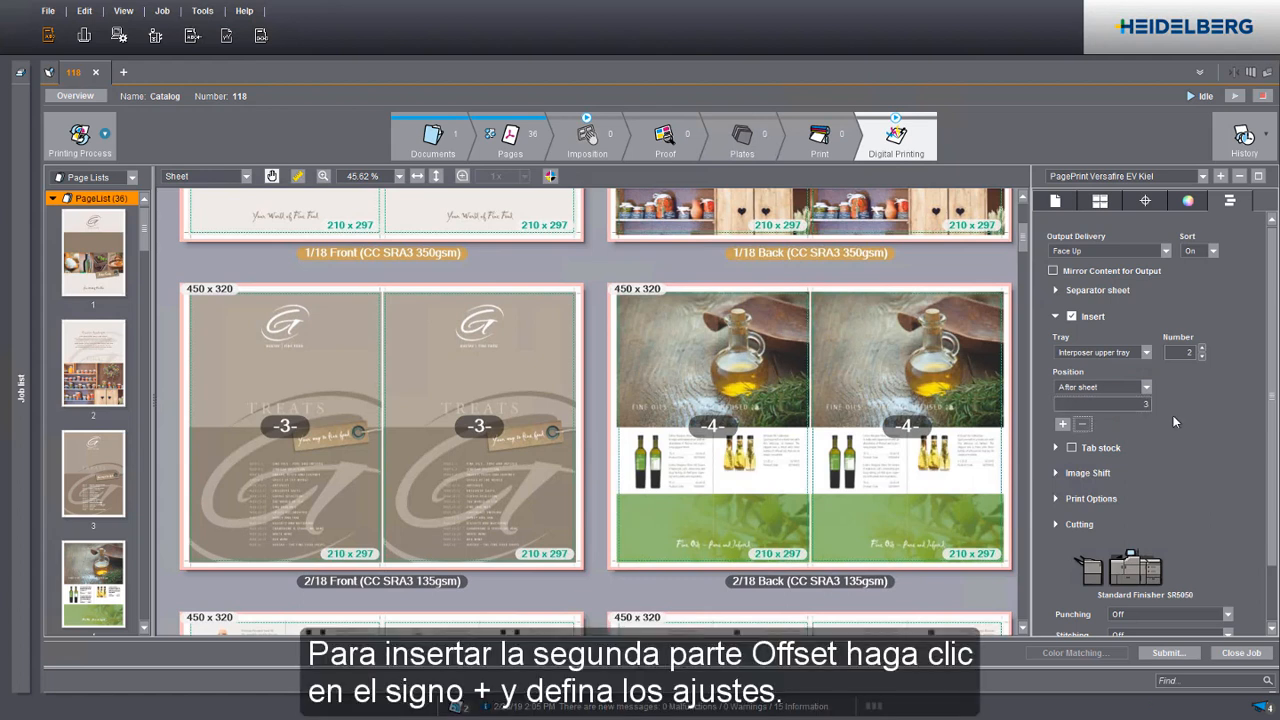
- Add a second insert fed from the Interposer lower tray, positioned before sheet 8
{"action": "left_click", "coordinate": [1063, 423]}
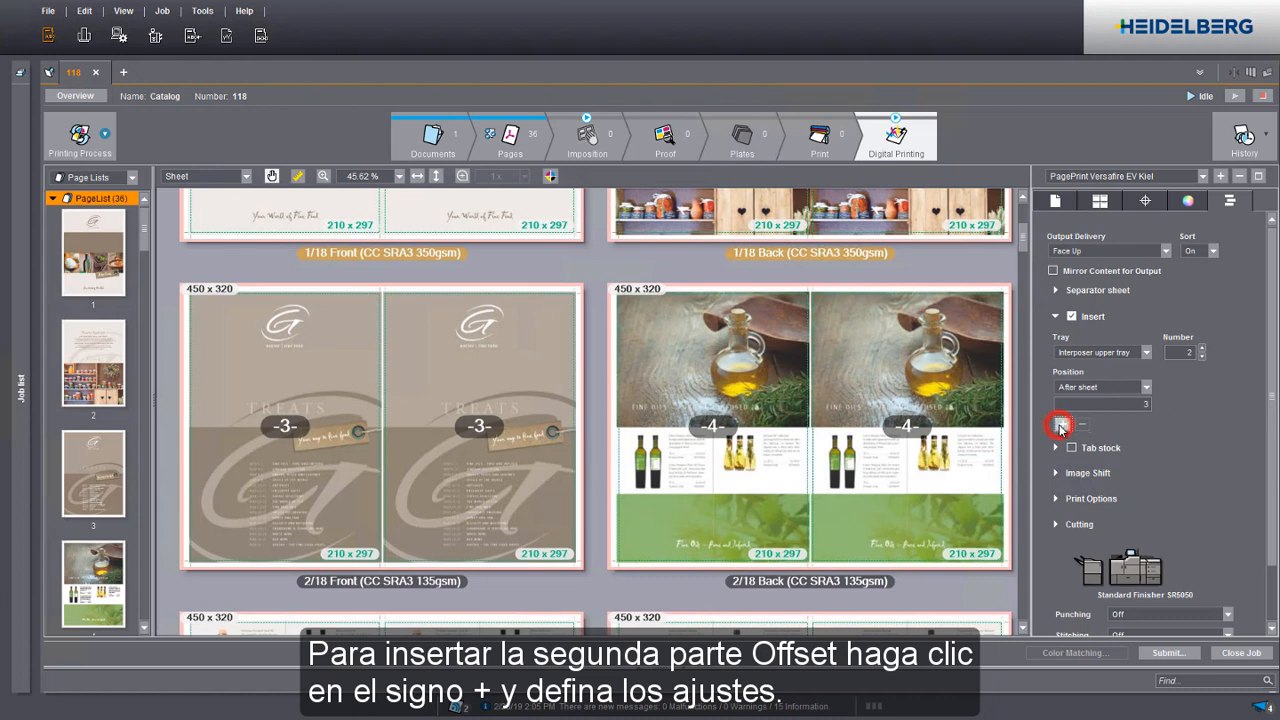
{"action": "left_click", "coordinate": [1145, 441]}
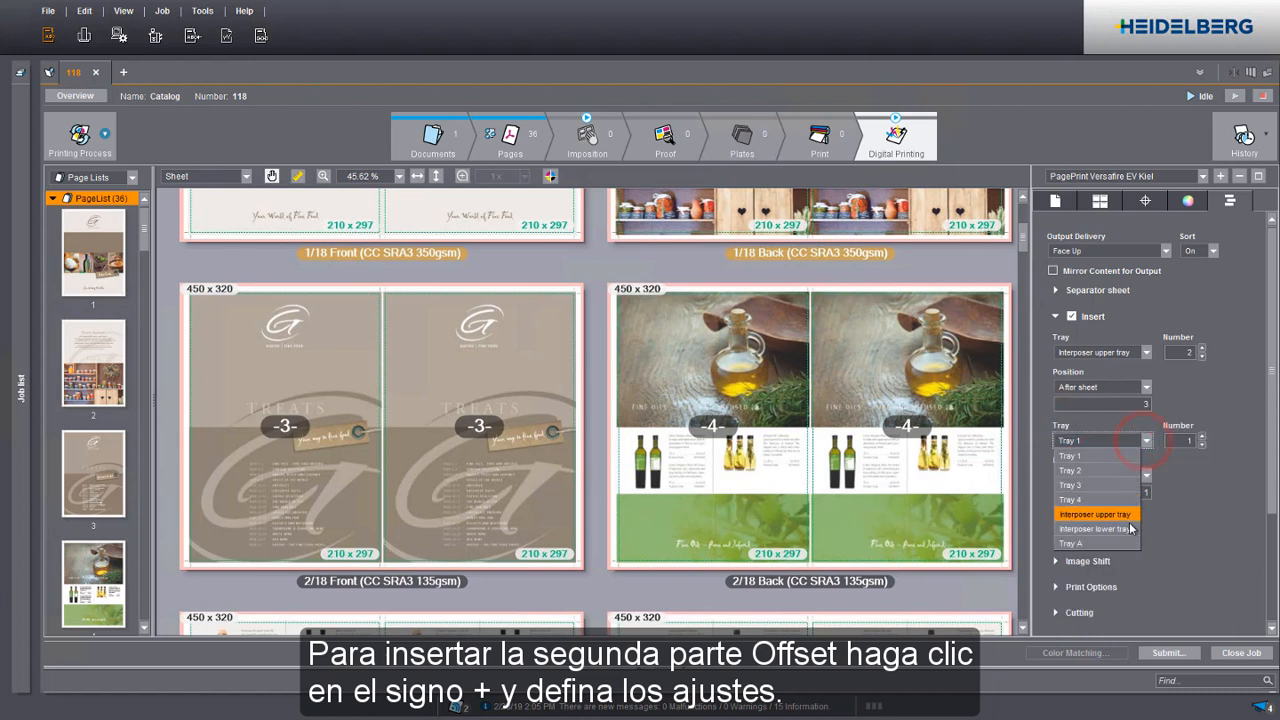
{"action": "left_click", "coordinate": [1122, 524]}
{"action": "left_click", "coordinate": [1141, 492]}
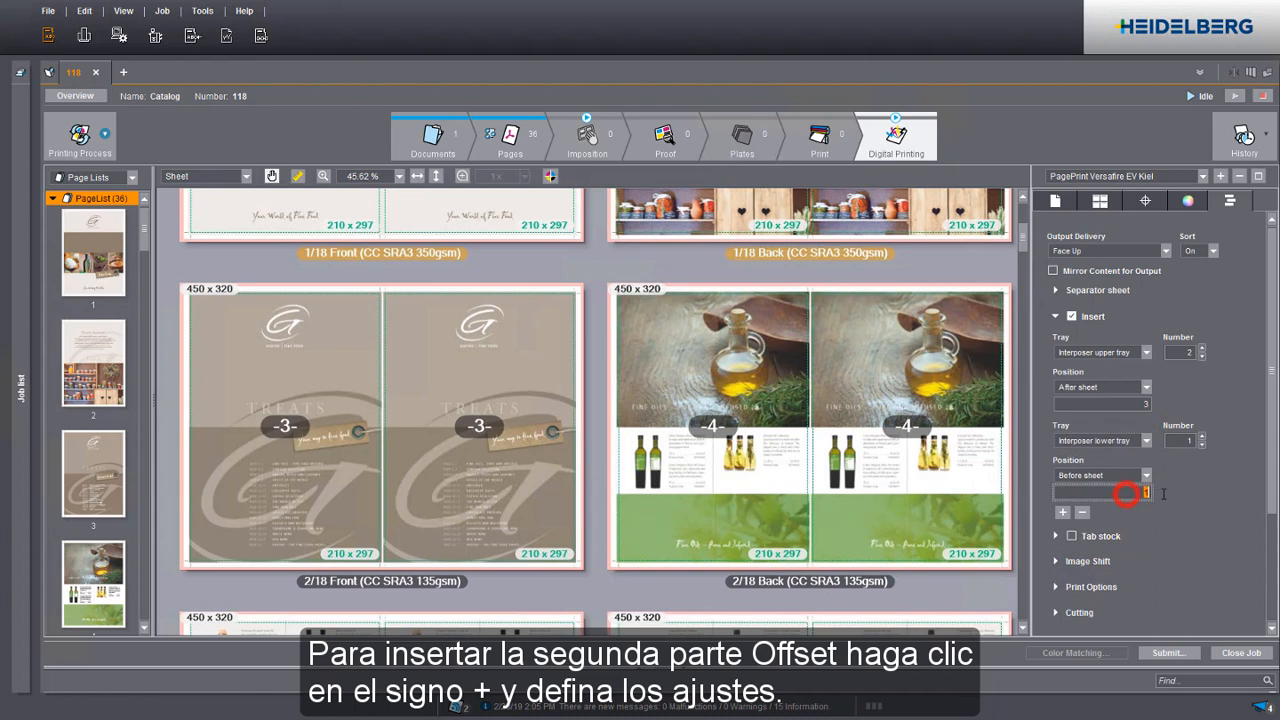
{"action": "type", "text": "8"}
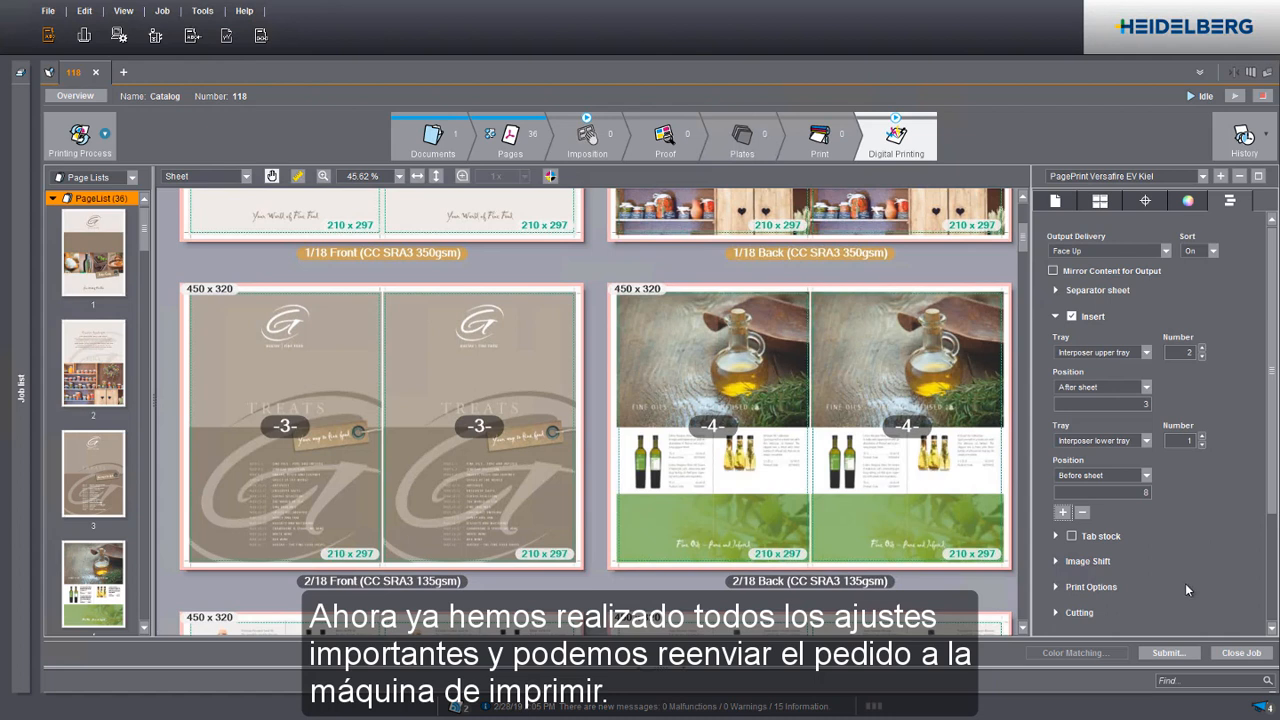
- Submit the job to the printing machine with the number of 1ups set to 100
{"action": "left_click", "coordinate": [1170, 652]}
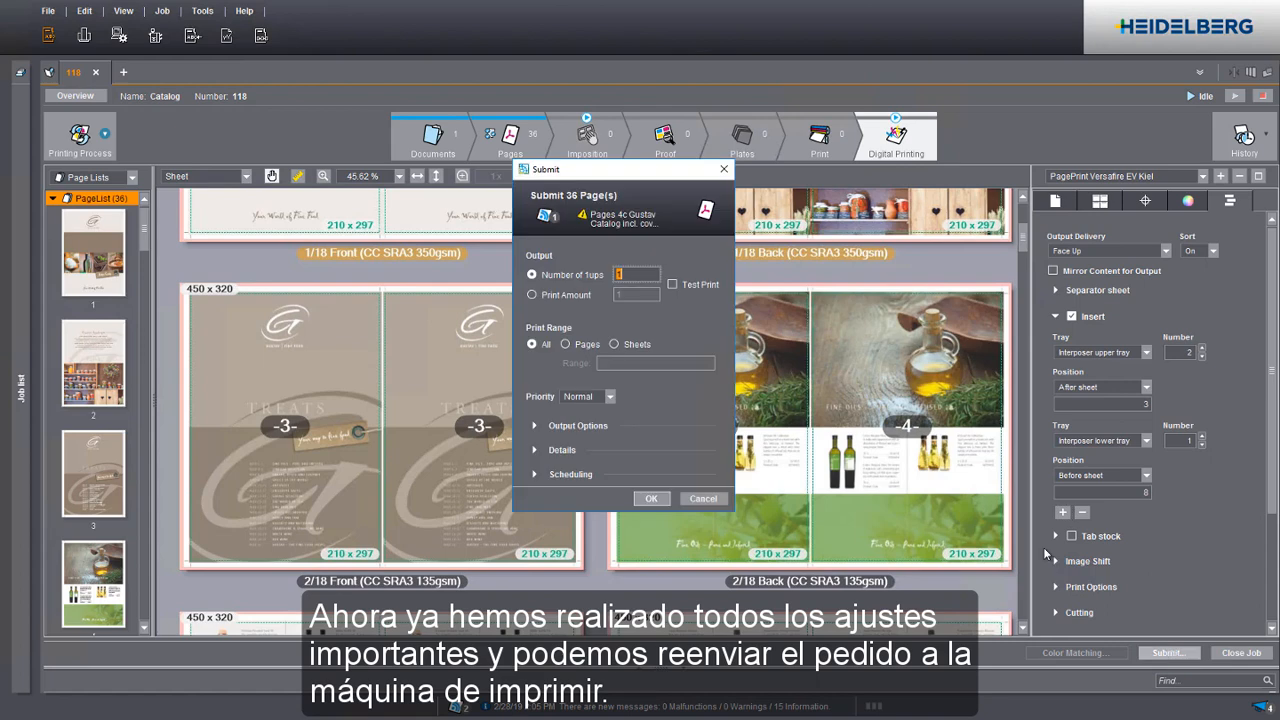
{"action": "type", "text": "100"}
{"action": "key", "text": "Return"}
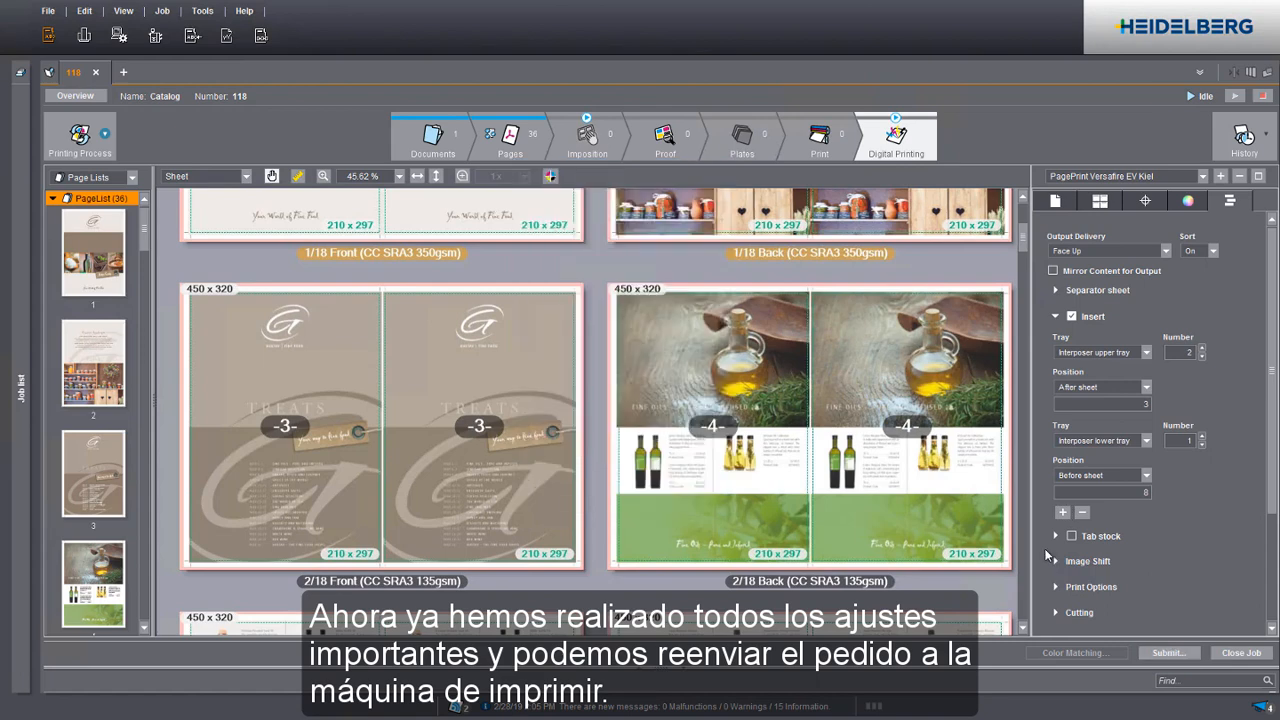